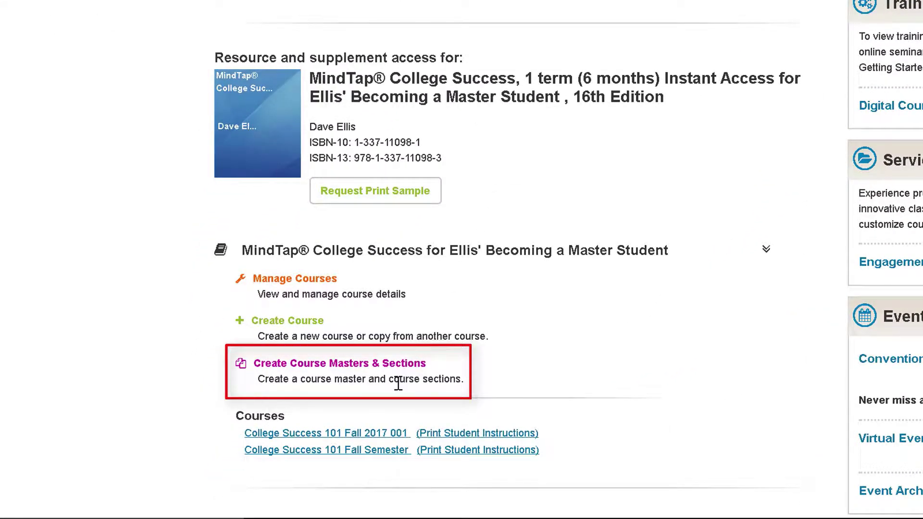
Step: Open Course Master creation, review the copy options, and choose New to start the master
click(401, 368)
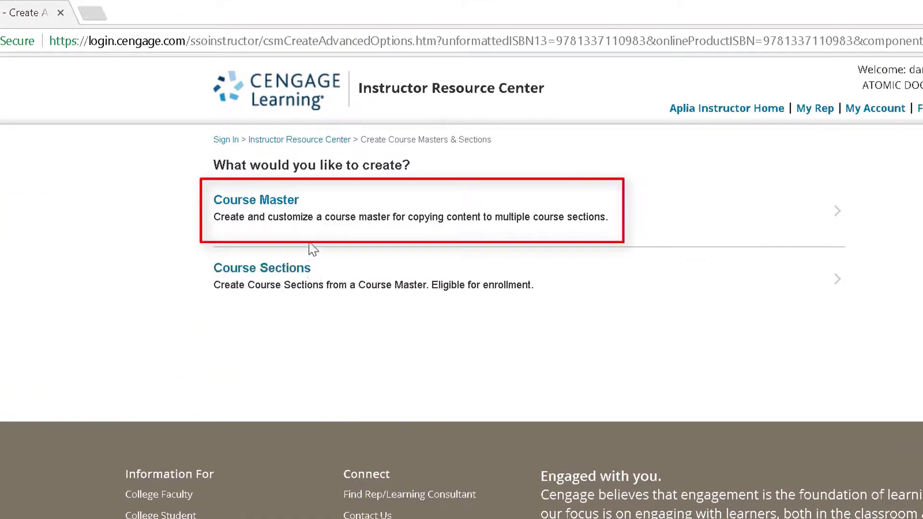
click(307, 231)
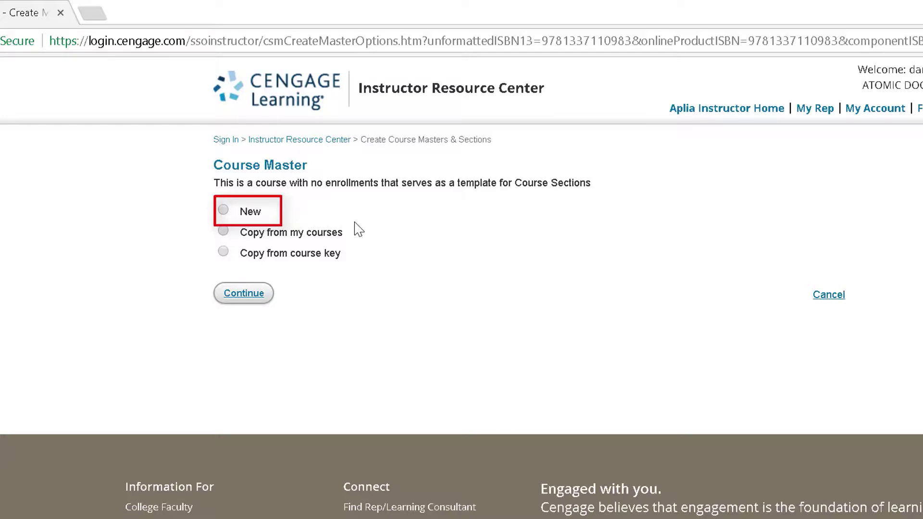
click(223, 231)
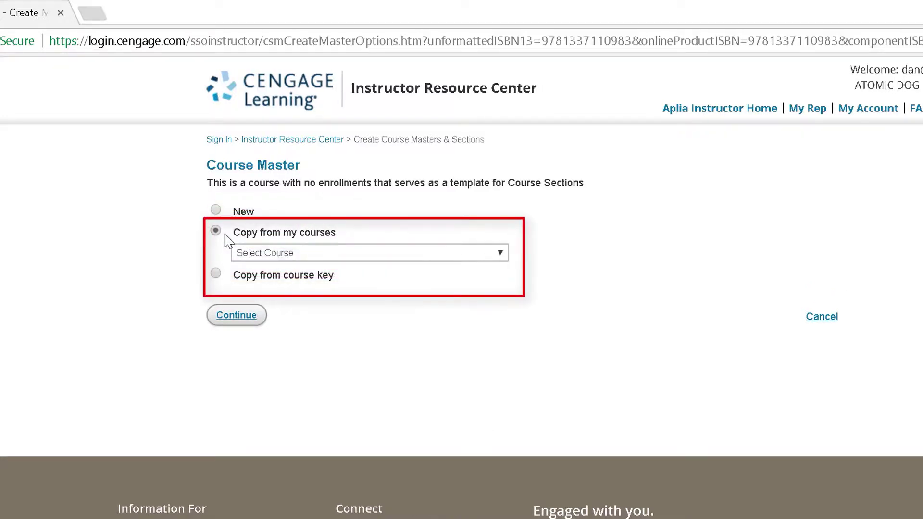
click(247, 254)
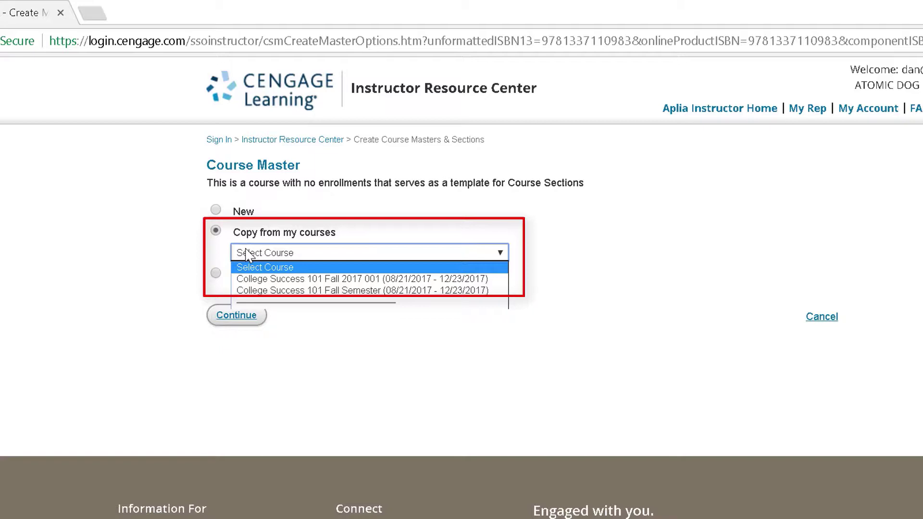
click(216, 272)
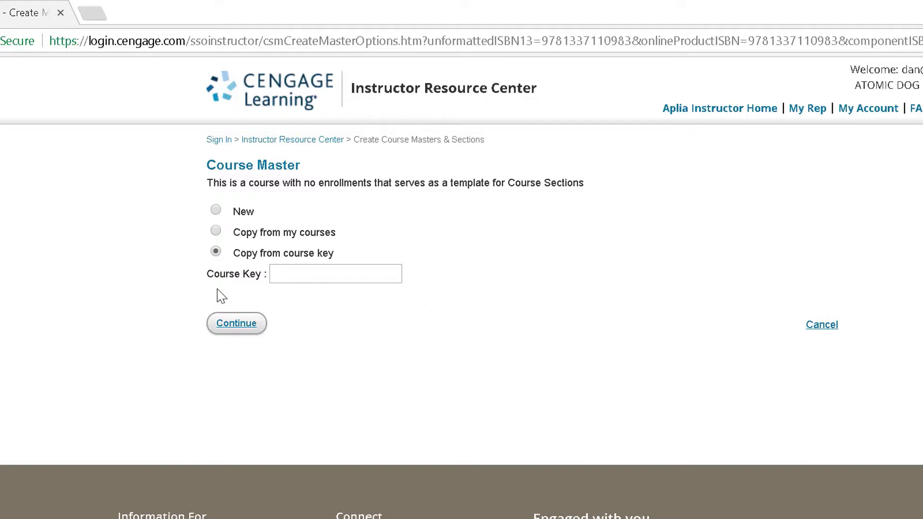
click(216, 211)
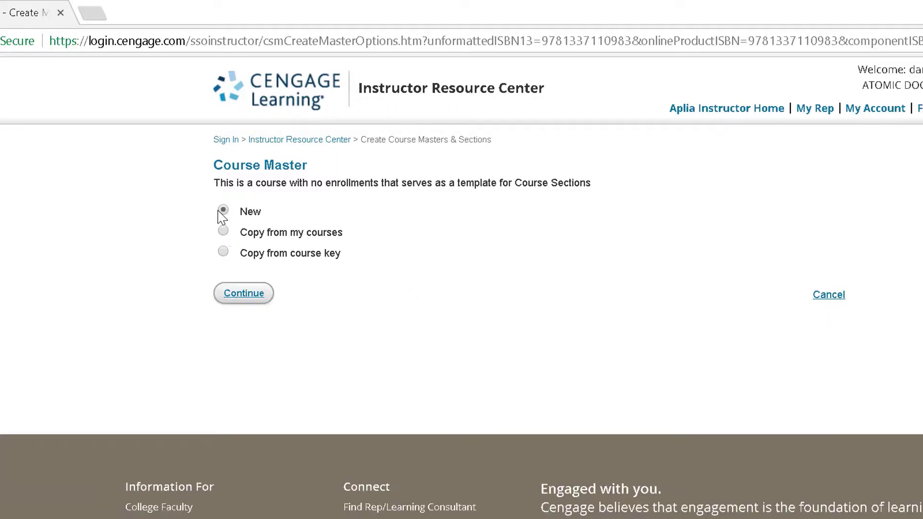
Step: Continue to the details form and name the course master 'College Success 101'
click(240, 293)
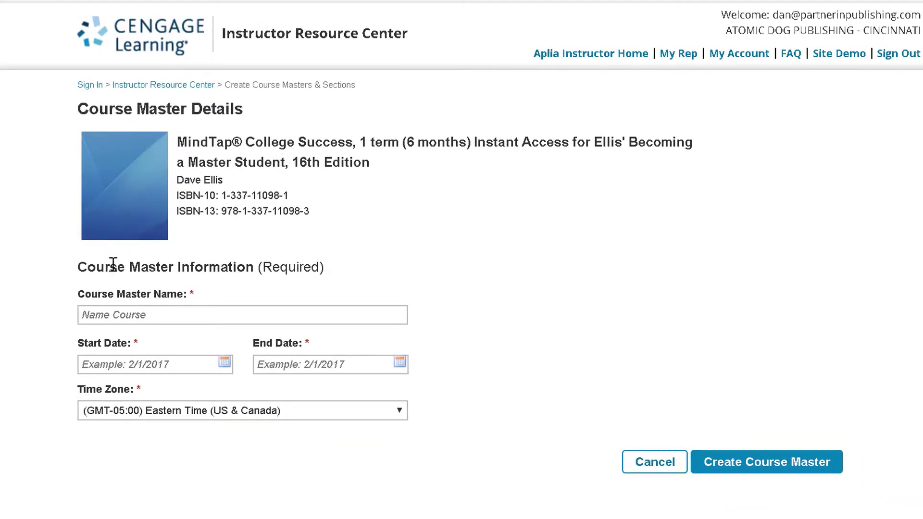
click(111, 311)
text(College )
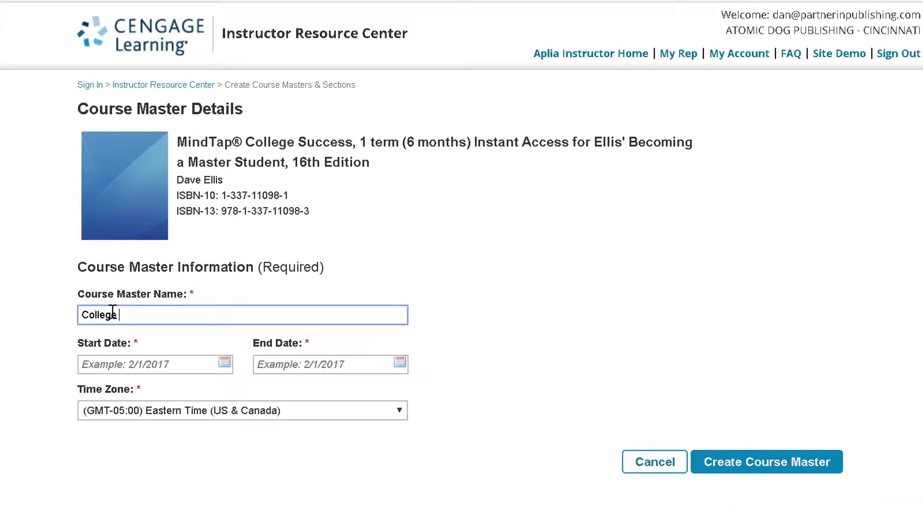
text(Success 101)
Step: Set dates from 8/21/2017 to 12/22/2017 and create the course master
click(226, 362)
click(396, 383)
click(396, 383)
click(396, 384)
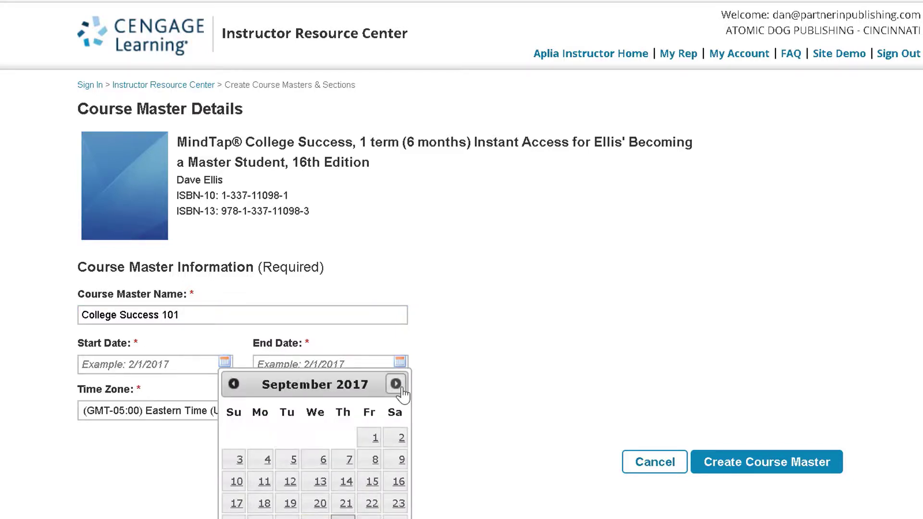
click(234, 383)
click(264, 502)
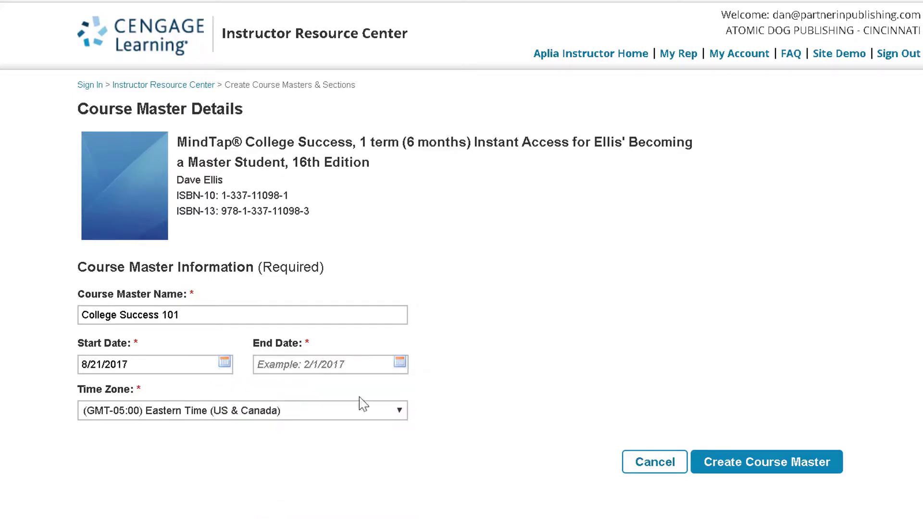
click(400, 361)
click(571, 384)
click(571, 384)
click(571, 384)
click(571, 384)
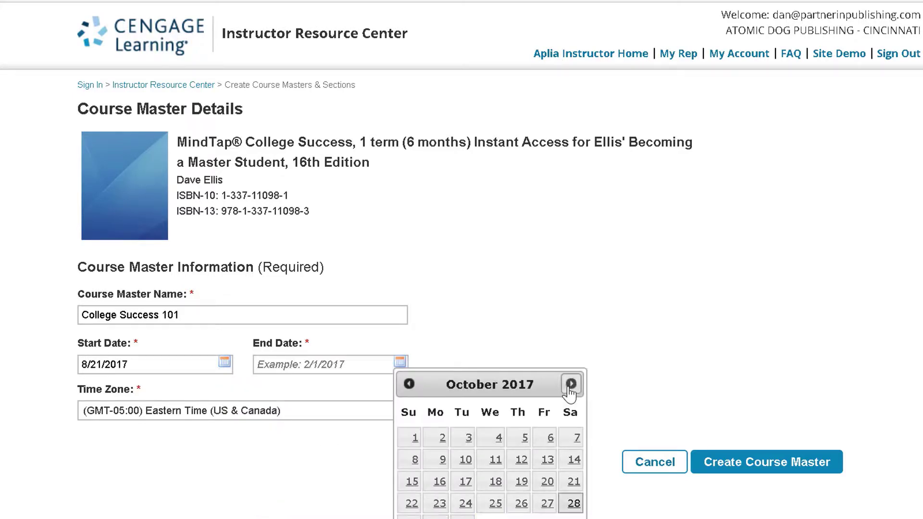
click(571, 384)
click(571, 384)
click(547, 504)
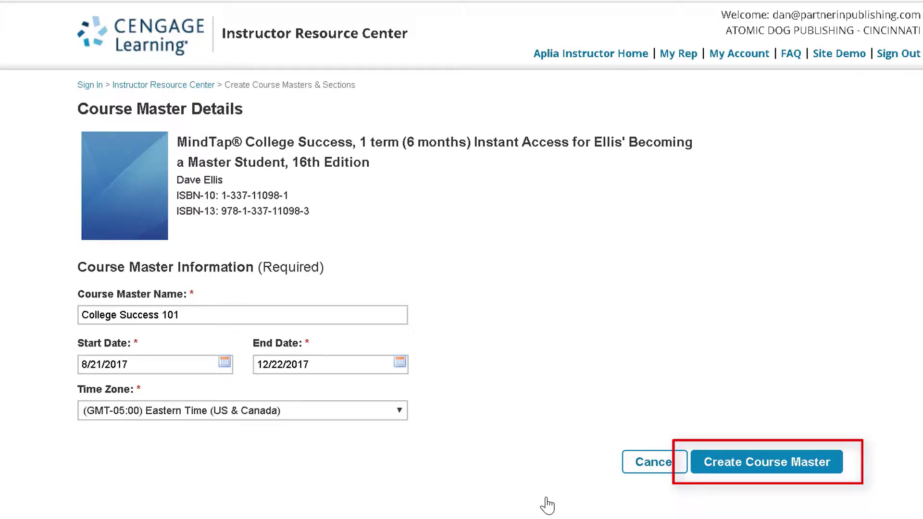
click(710, 472)
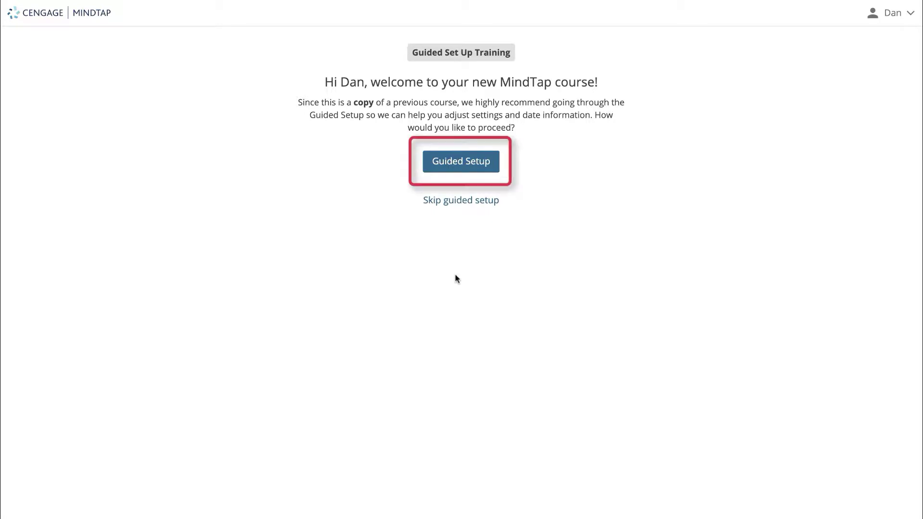
Step: Launch Guided Setup and advance past Before we get started to The Basics
click(466, 165)
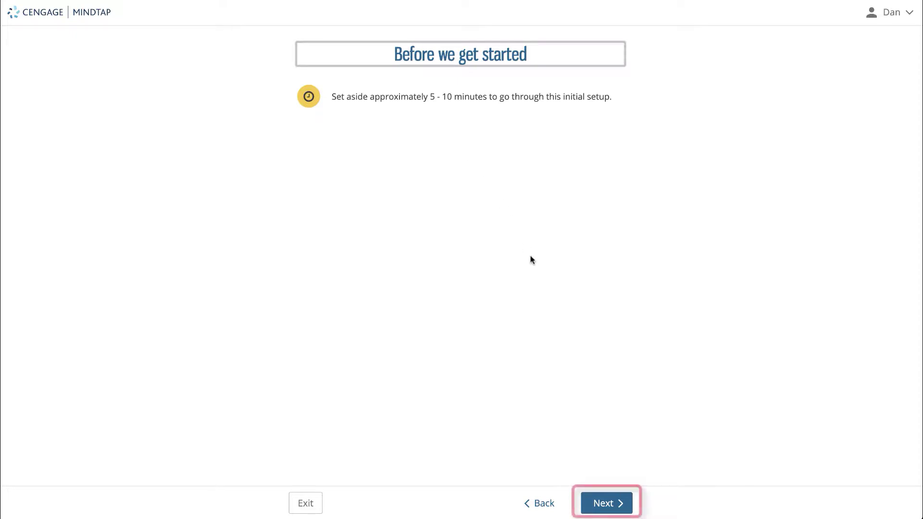
click(596, 498)
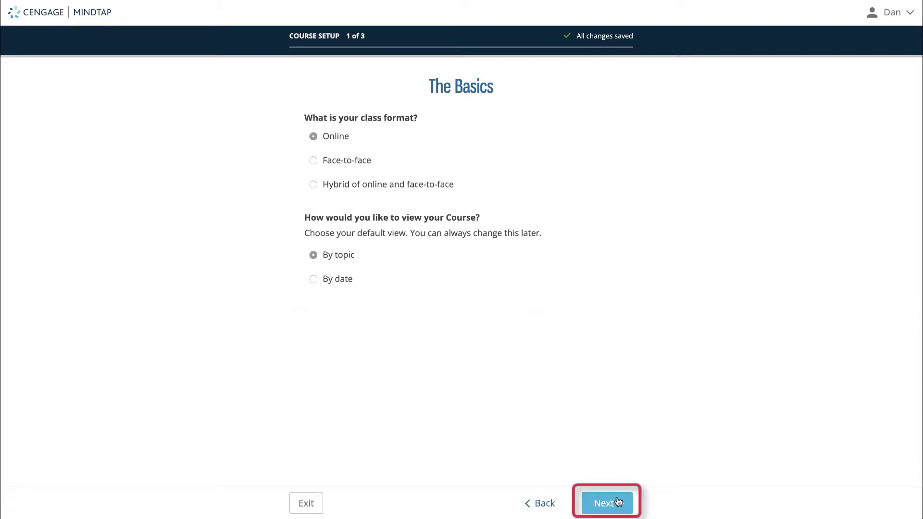
Step: On LMS Integration, record that the course uses an LMS, namely Blackboard
click(619, 501)
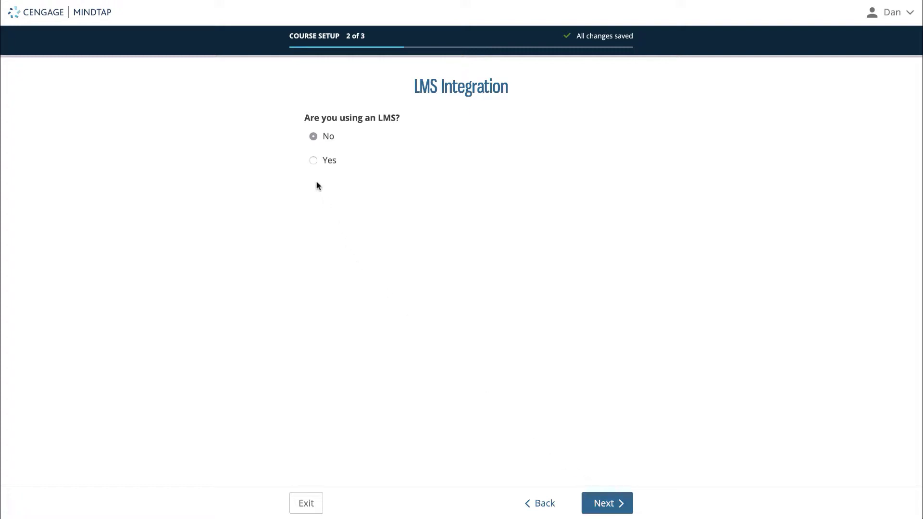
click(313, 160)
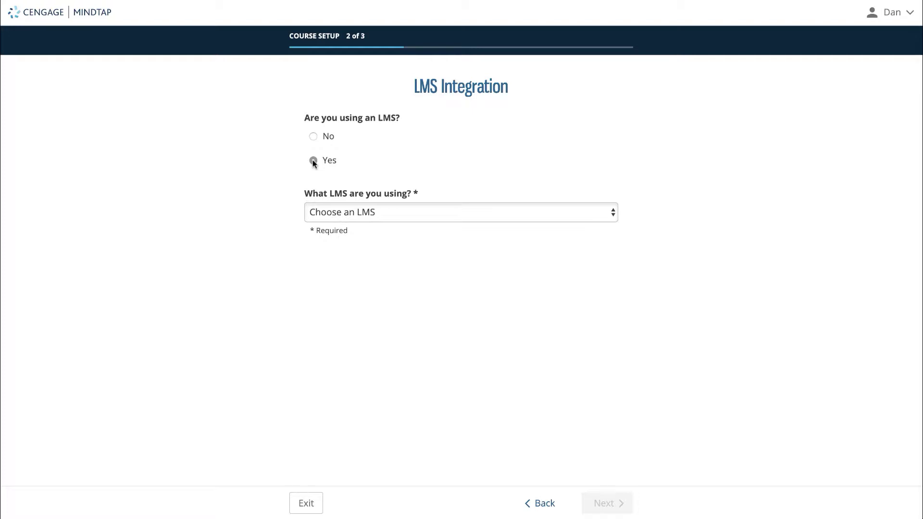
click(393, 214)
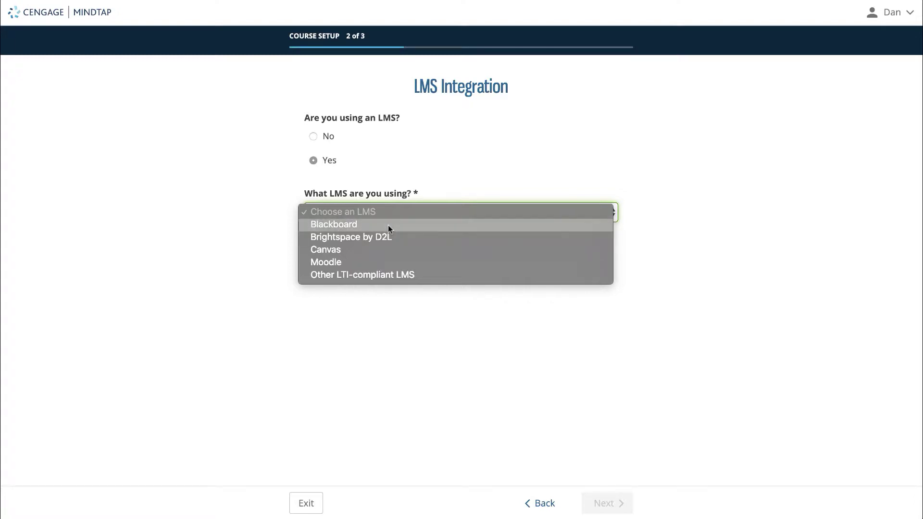
click(388, 225)
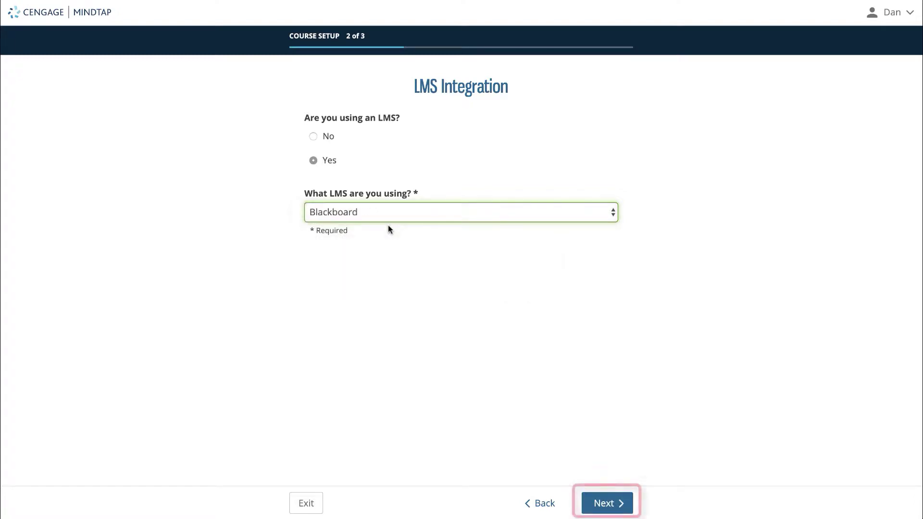
Step: On Activity Settings, keep Use system defaults for grade impact
click(598, 503)
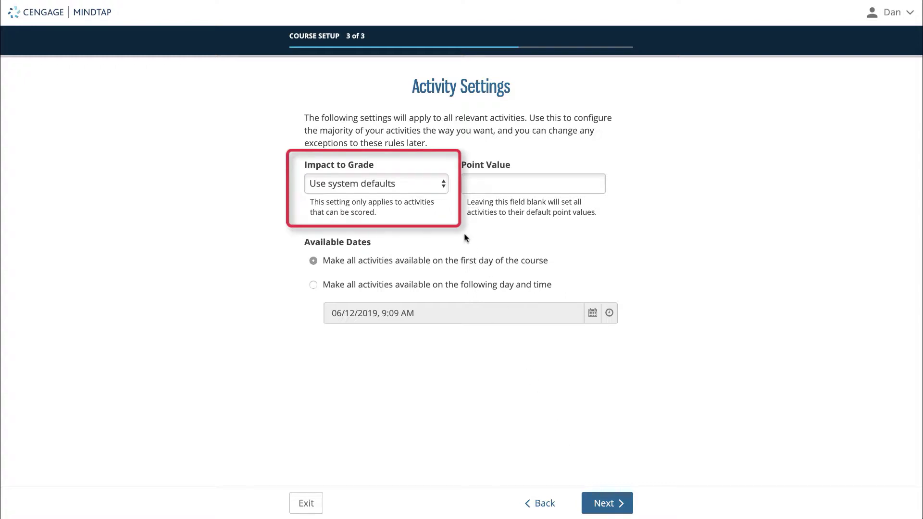
click(437, 184)
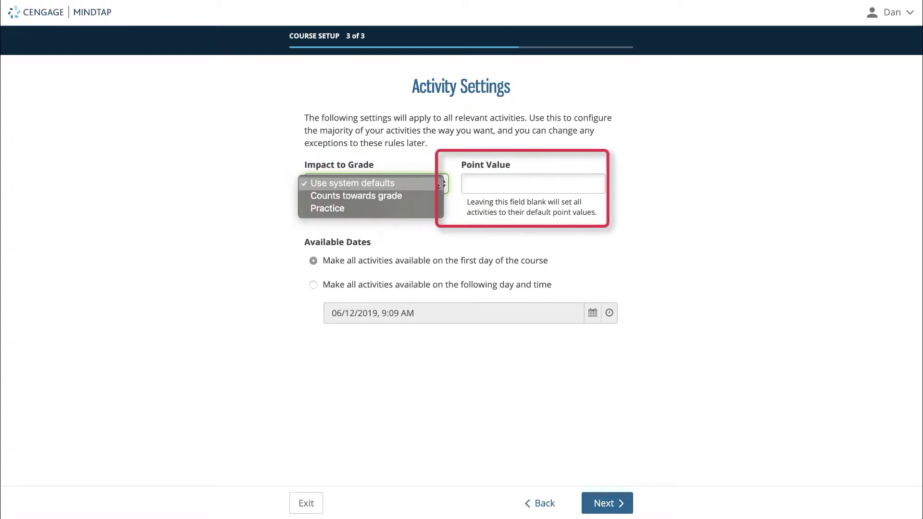
click(522, 214)
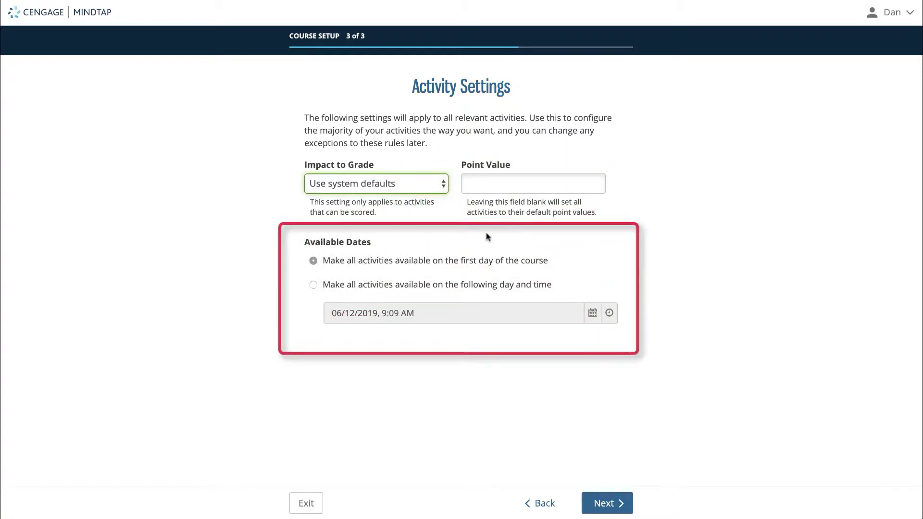
Step: Make all activities available from 08/30/2019 at 9:10 AM
click(324, 287)
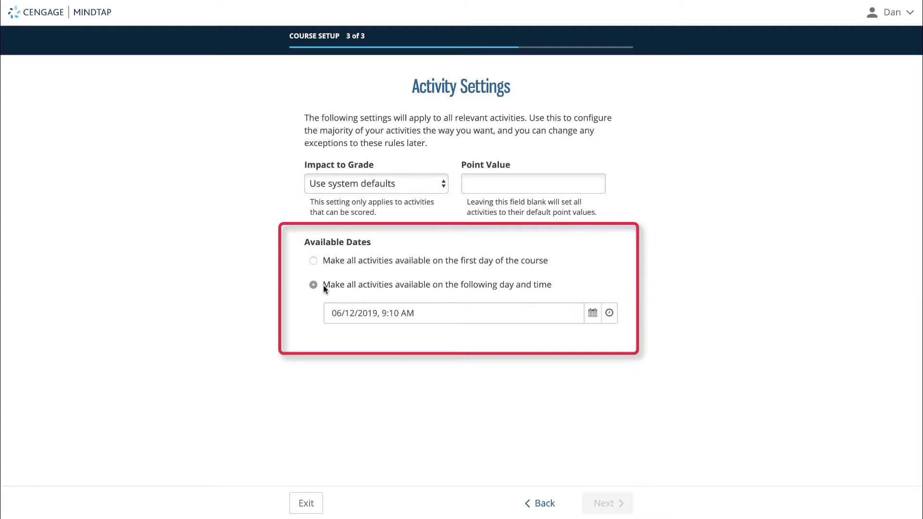
click(594, 314)
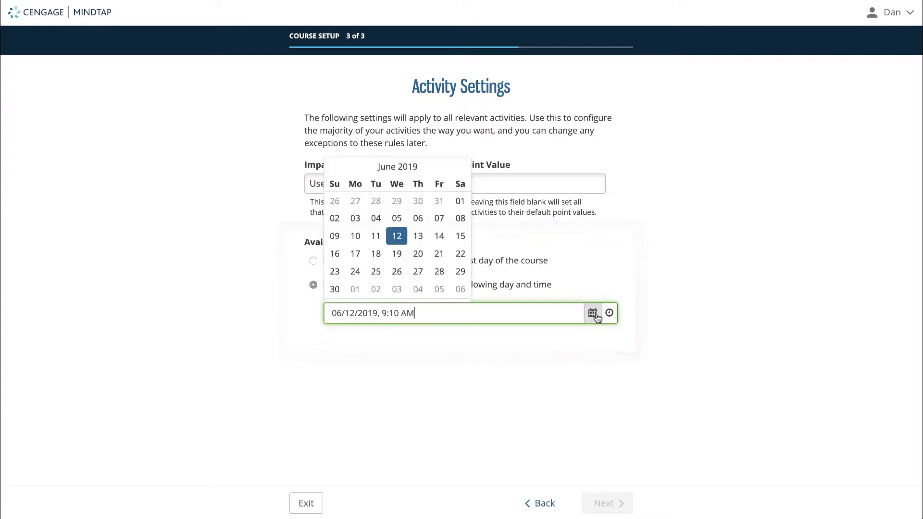
click(461, 151)
click(461, 151)
click(436, 270)
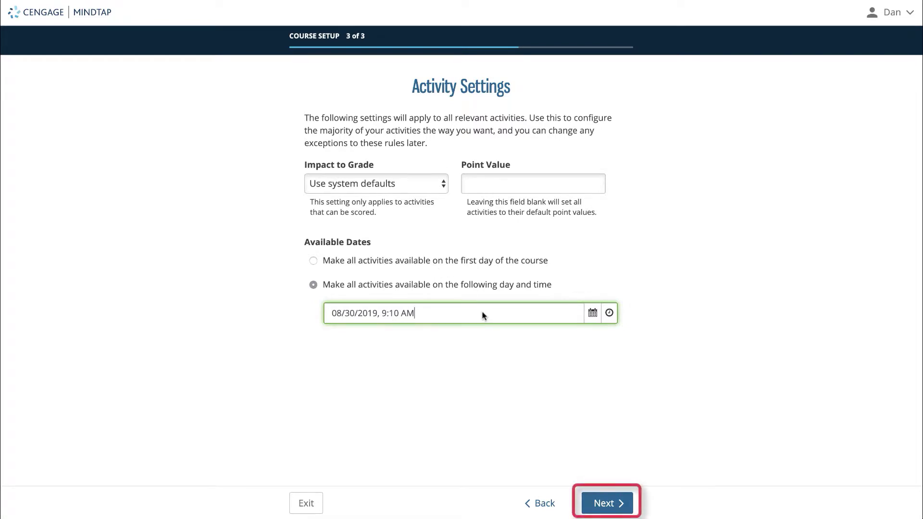
Step: Continue past Activity Settings to finish the course setup
click(618, 500)
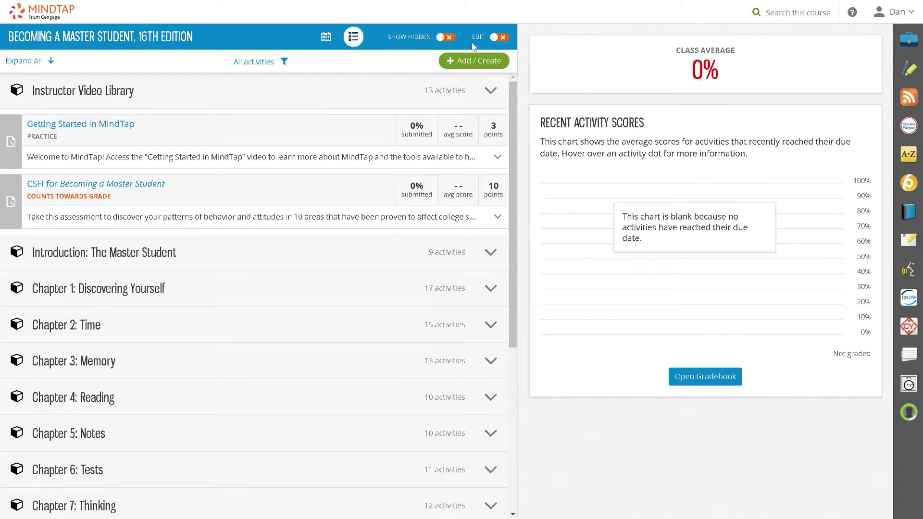
Step: Turn editing on and select Practicing Critical Thinking 1 and 2 for batch actions
click(493, 41)
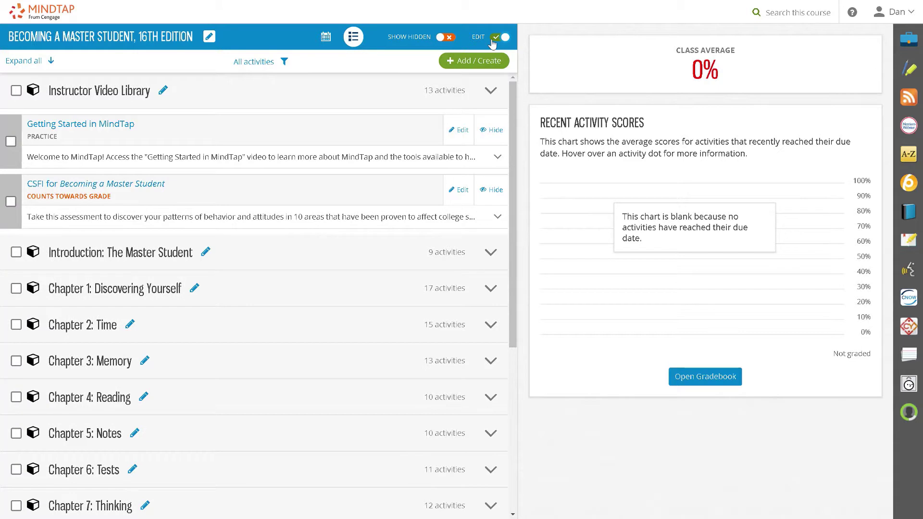
click(262, 268)
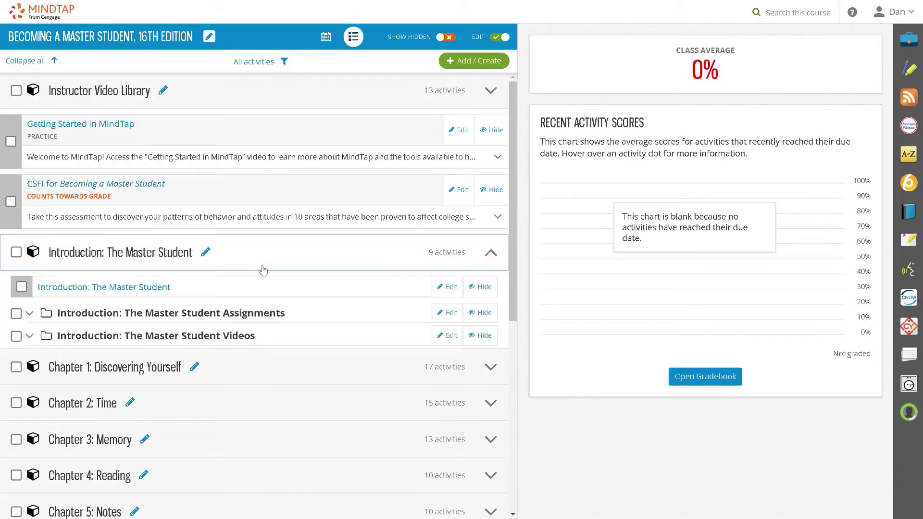
click(228, 315)
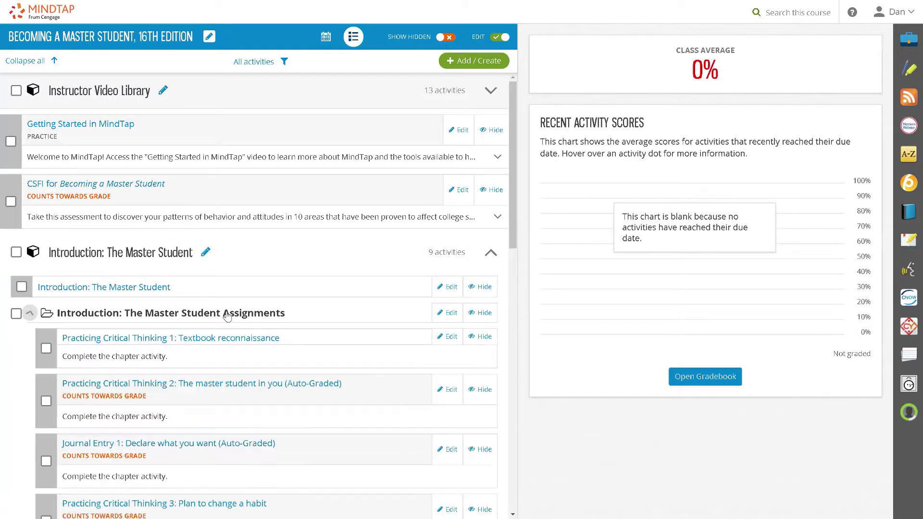
click(46, 348)
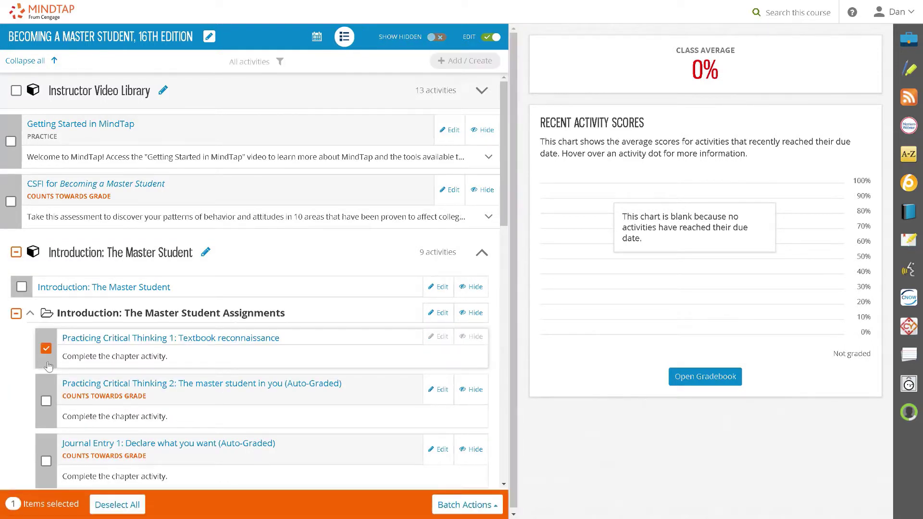
click(46, 401)
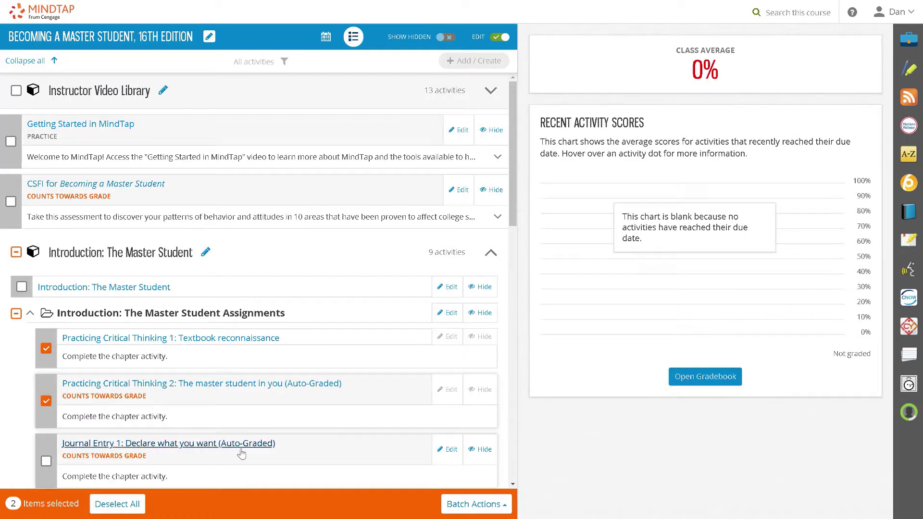
click(448, 506)
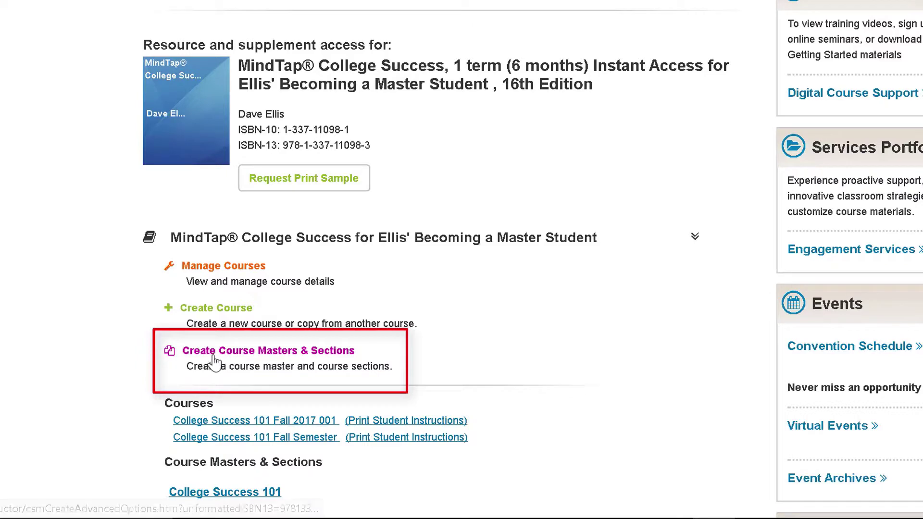
Step: Start Create Course Masters & Sections and choose Course Sections
click(214, 365)
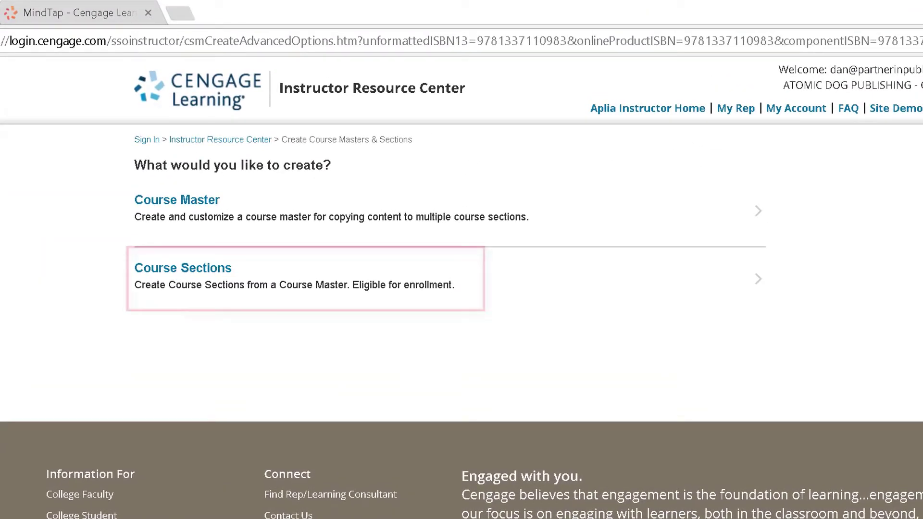
click(207, 294)
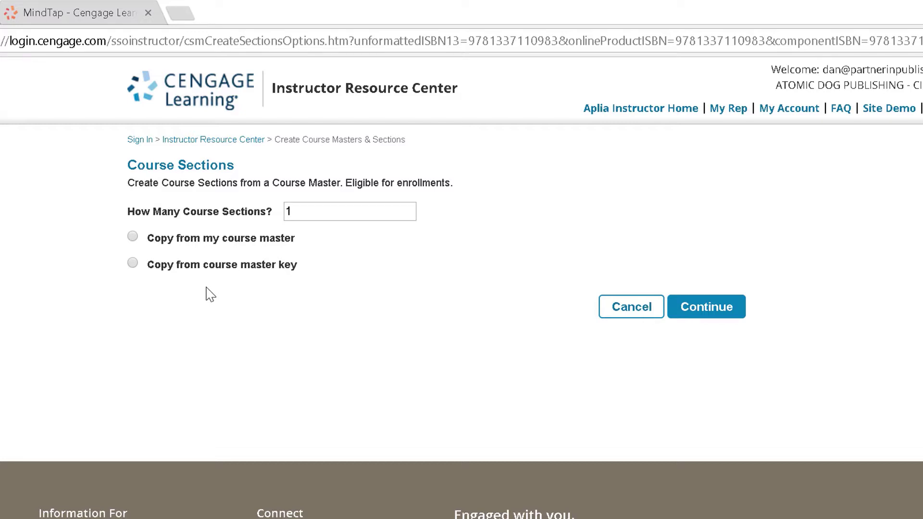
Step: Create 3 sections copied from the College Success 101 course master and continue
click(301, 211)
key(BackSpace)
text(3)
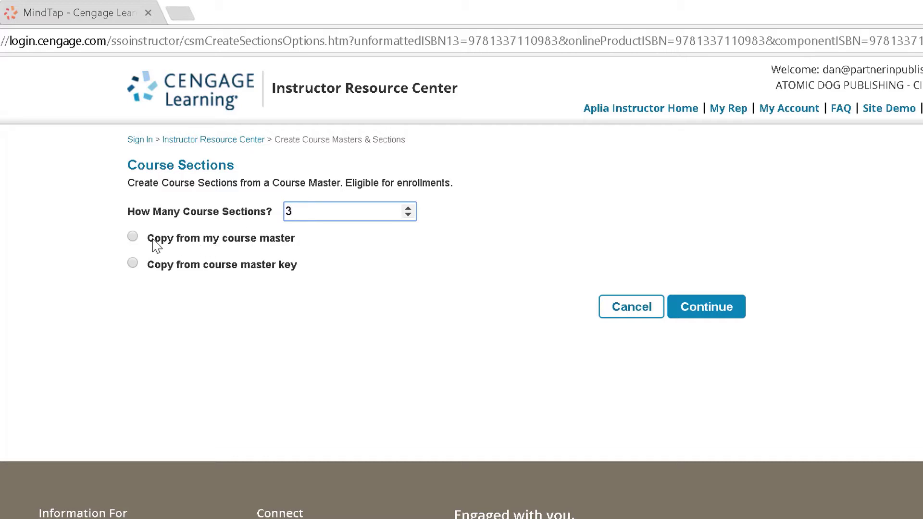
click(133, 237)
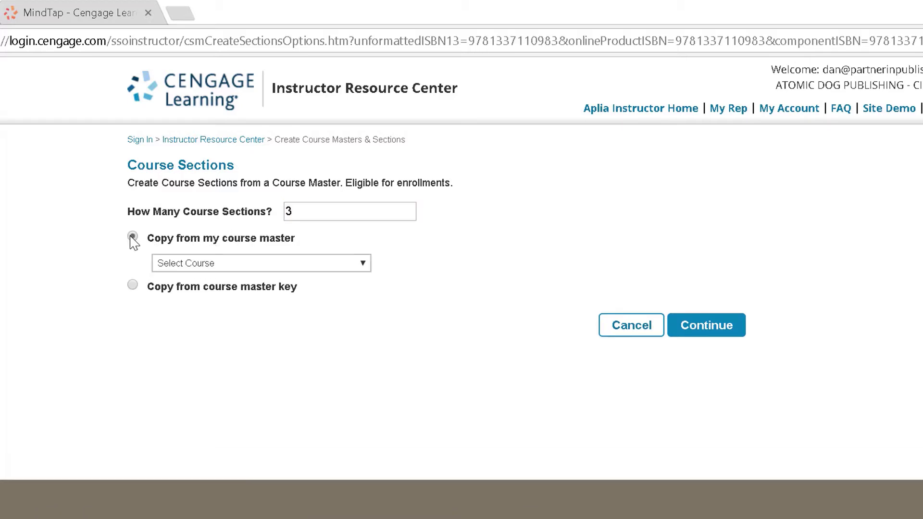
click(182, 263)
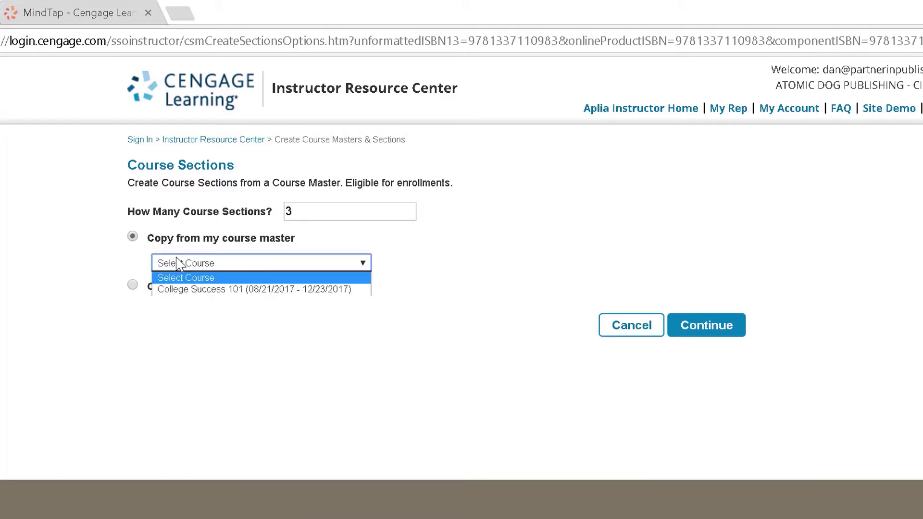
click(197, 290)
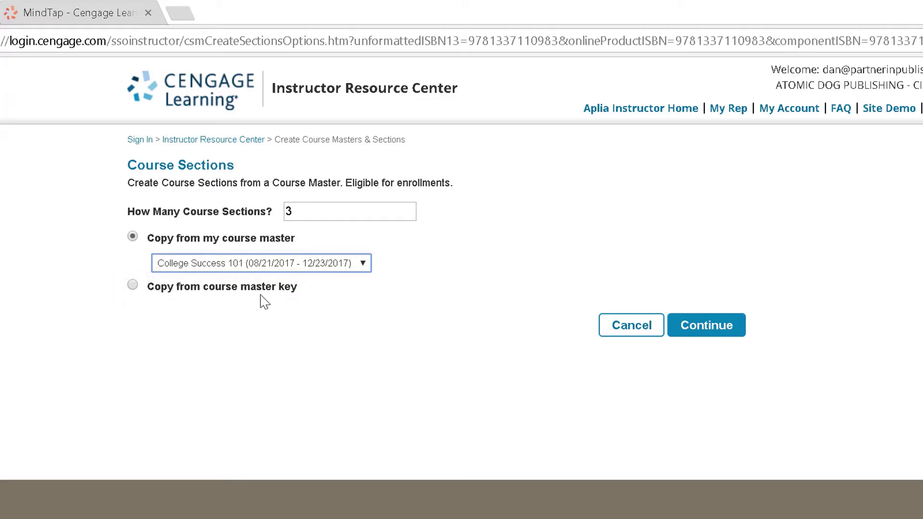
click(694, 332)
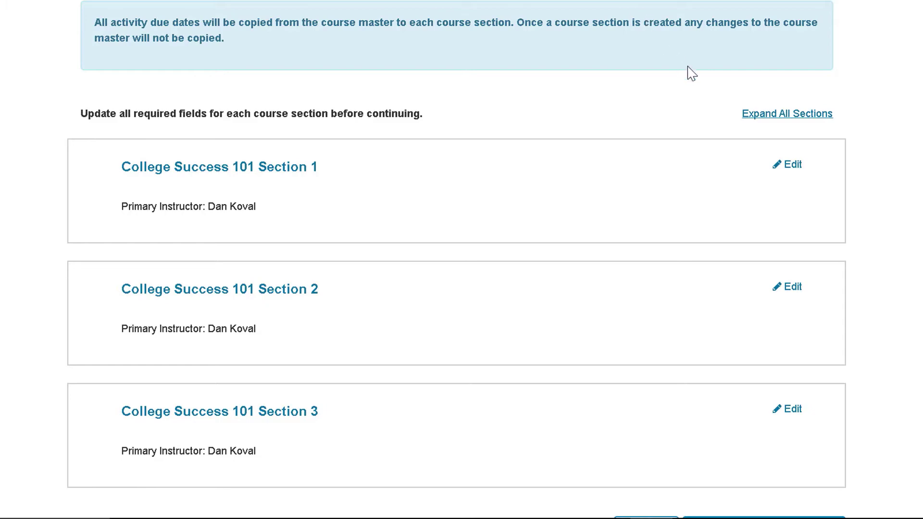
Step: Open Section 1 for editing and expand all section details
click(789, 166)
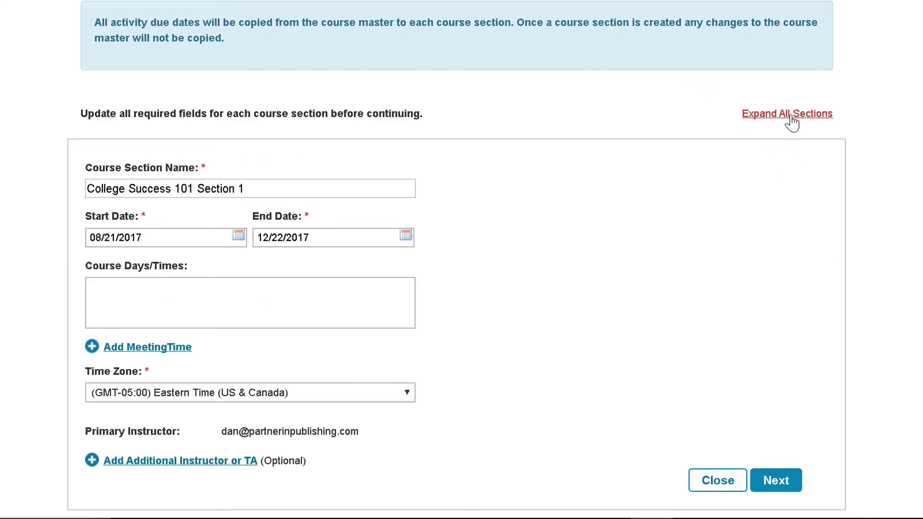
click(640, 265)
scroll(655, 274, down, 5)
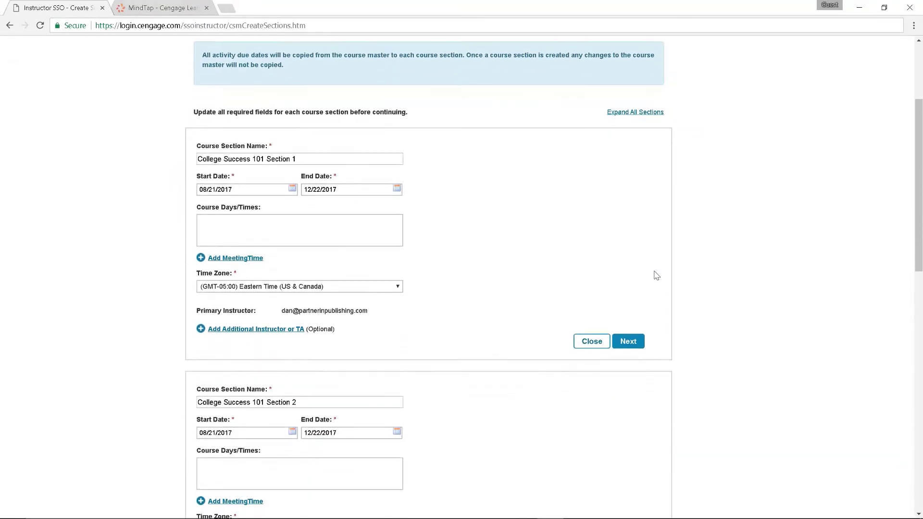
scroll(657, 276, down, 1)
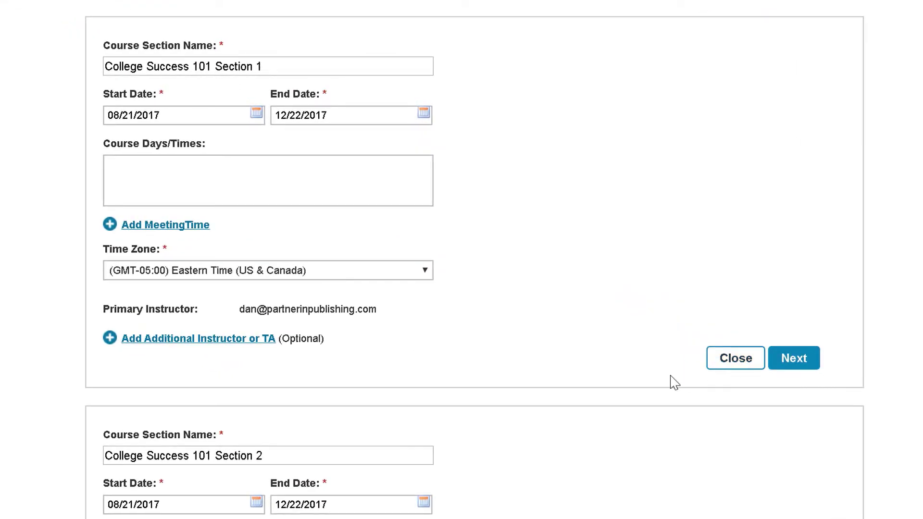
Step: Add an additional instructor to College Success 101 Section 1 by their e-mail address
click(260, 345)
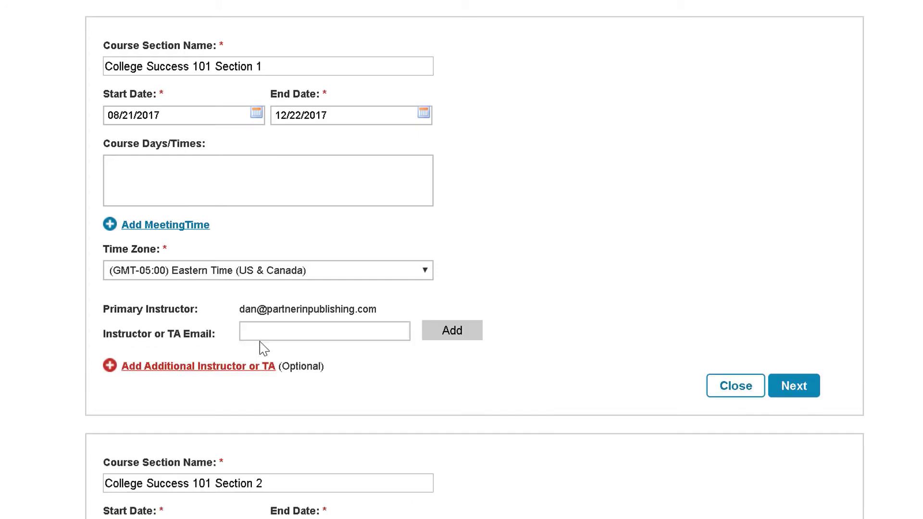
click(262, 339)
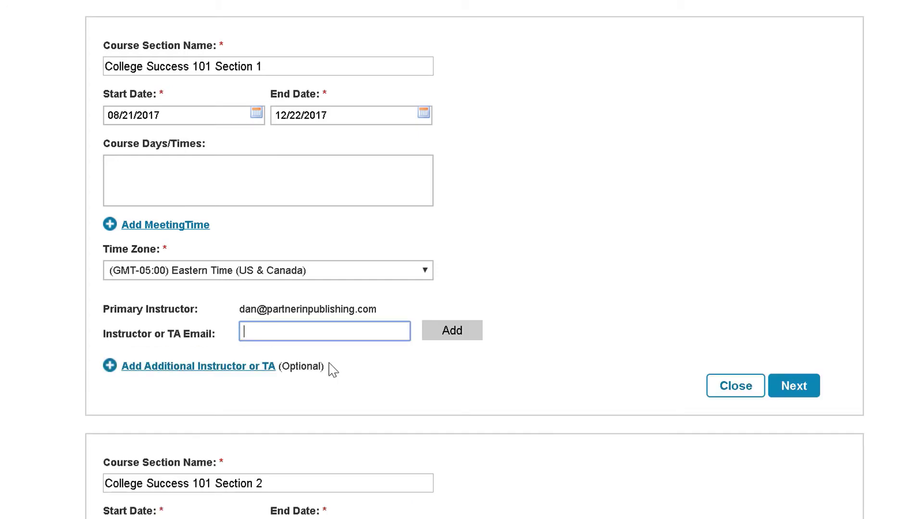
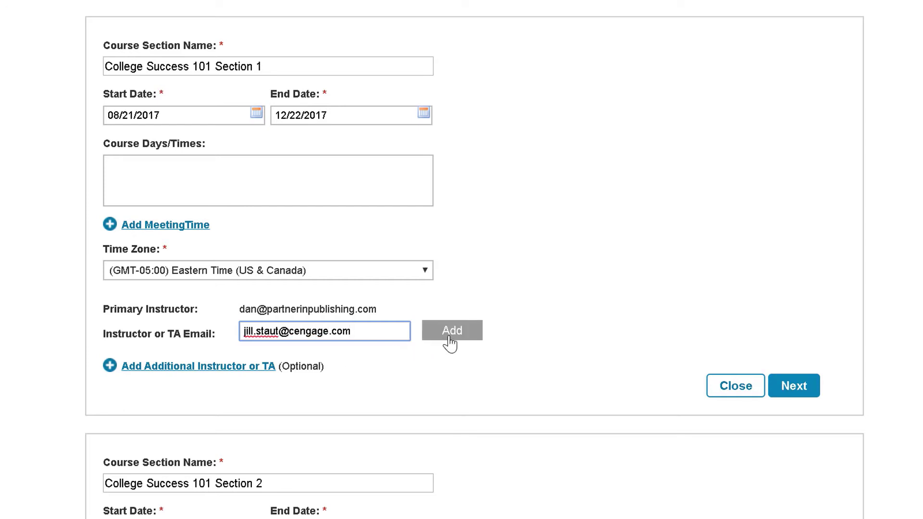
click(450, 343)
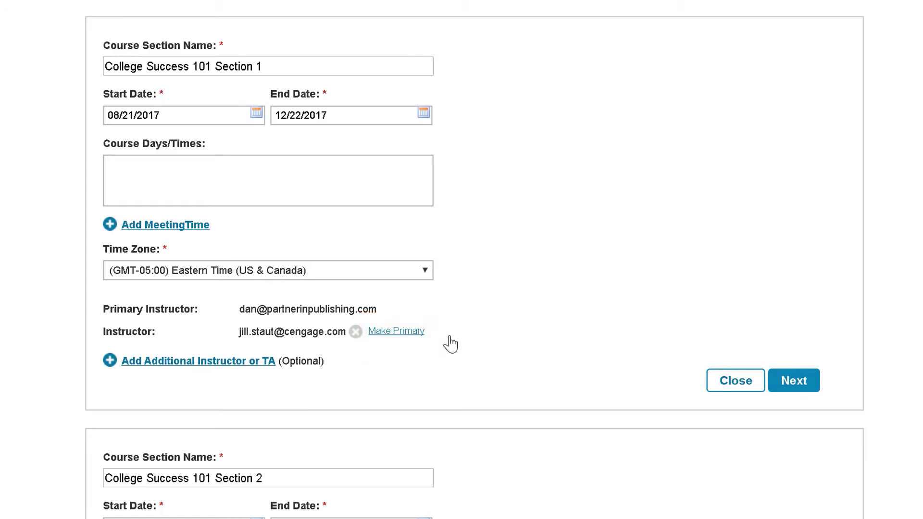
Step: Create the three College Success 101 sections, dated 08/21/2017–12/22/2017 in Eastern Time
scroll(451, 343, down, 15)
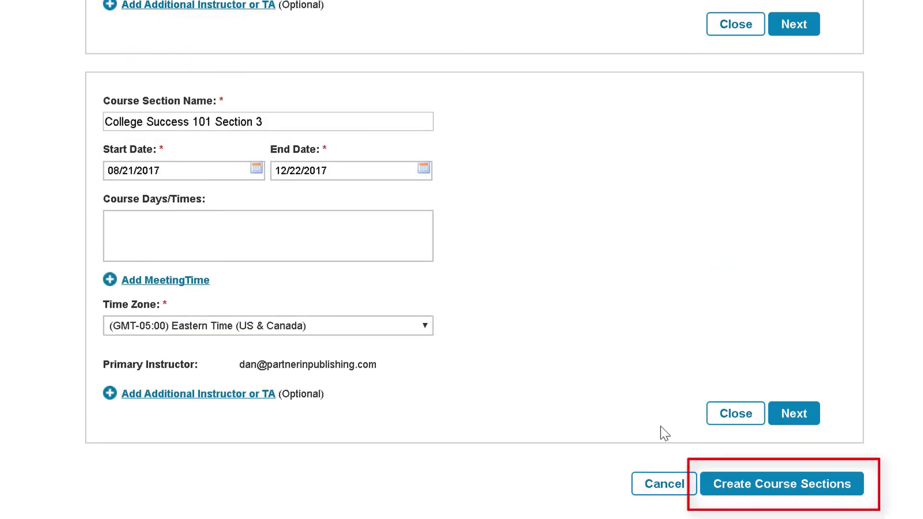
click(722, 497)
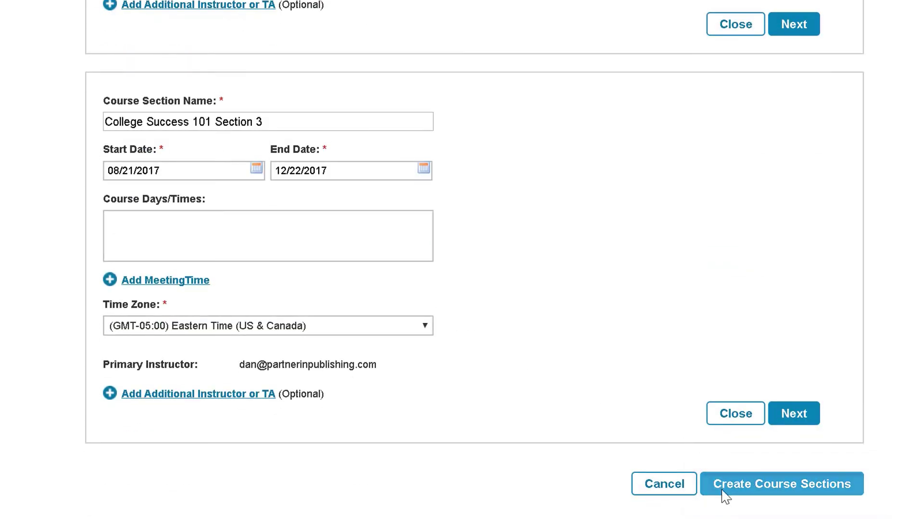